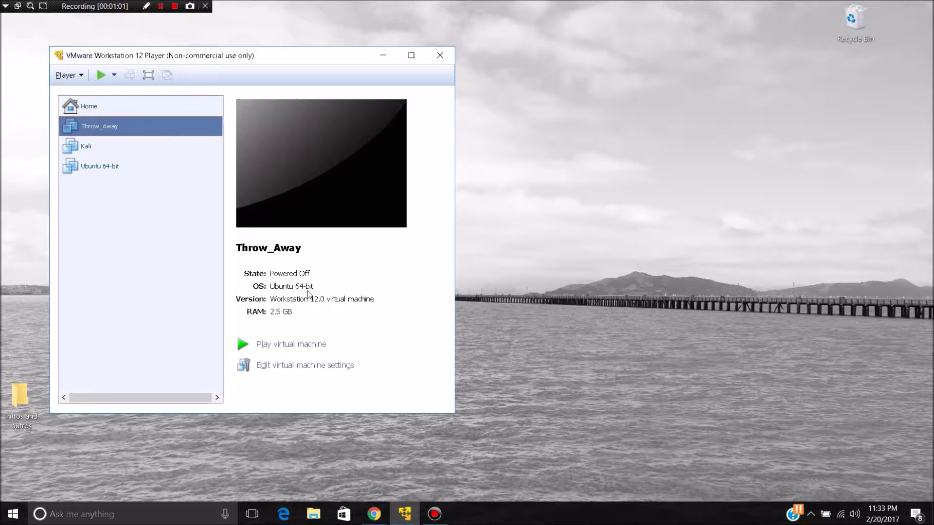
# - Power on the Throw_Away VM, boot Kali Live (amd64), and maximize the player window
pyautogui.click(299, 345)
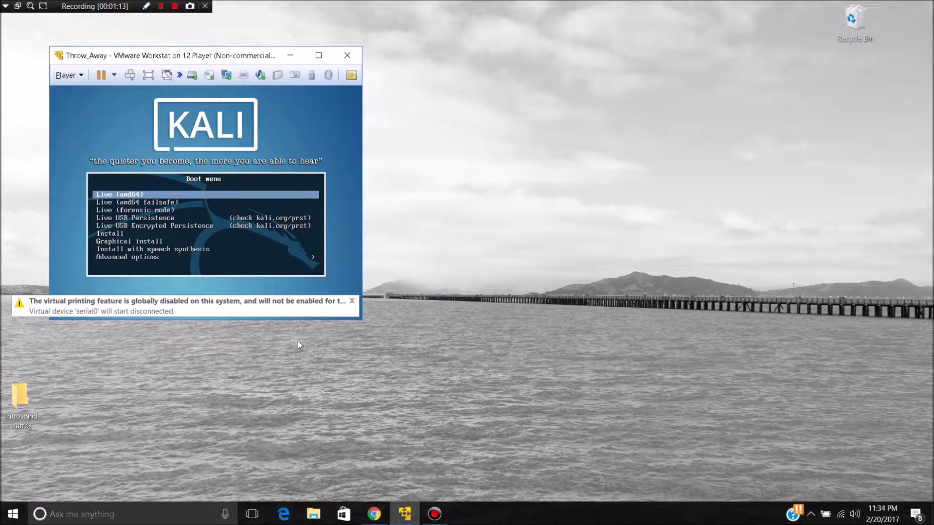
pyautogui.click(152, 197)
pyautogui.press('Return')
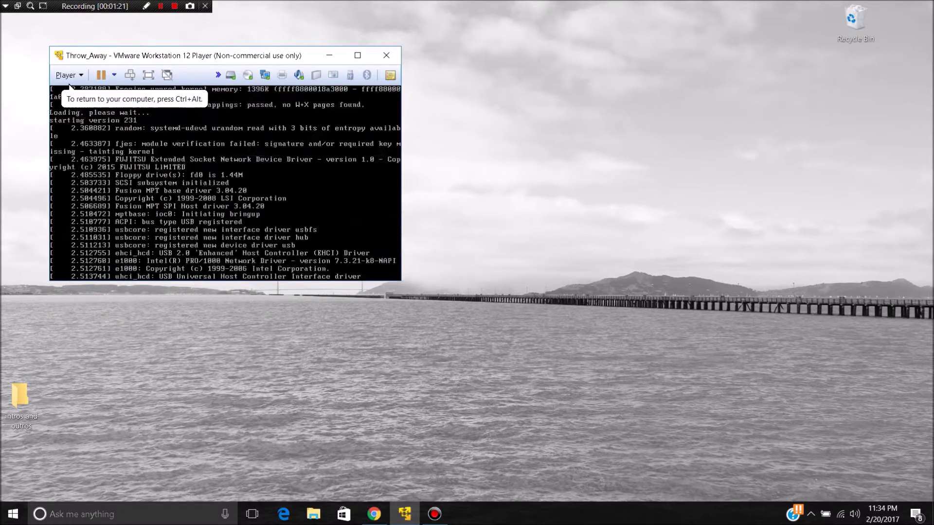
pyautogui.hotkey('ctrl', 'alt')
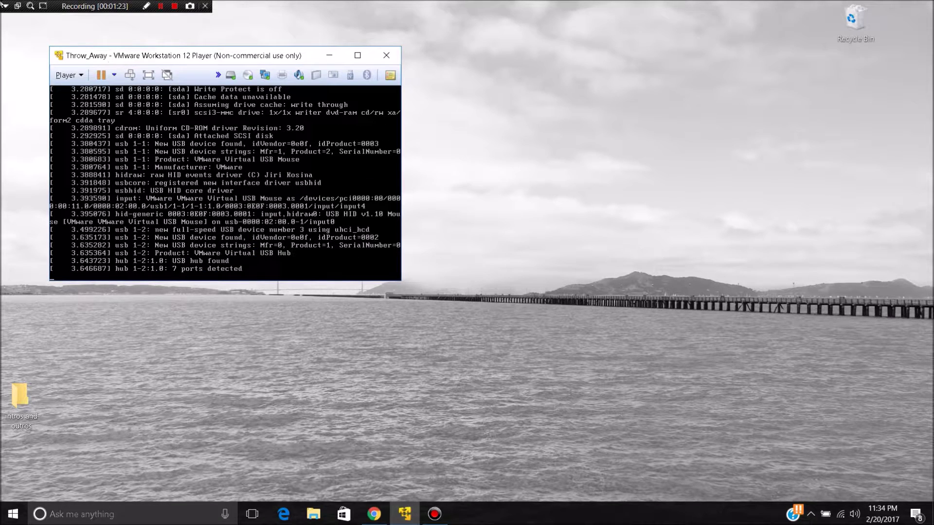
pyautogui.click(357, 55)
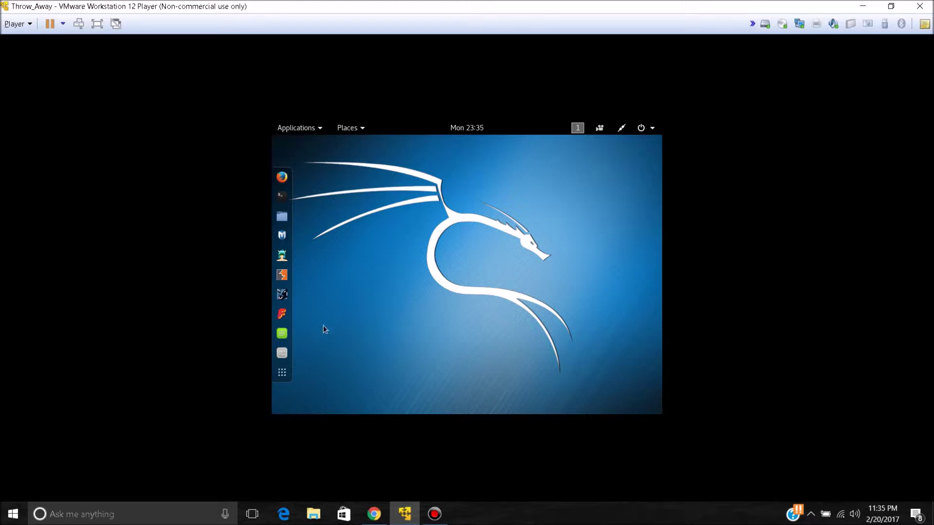
# - Show the all-applications grid, scroll to Settings, and launch it
pyautogui.click(279, 376)
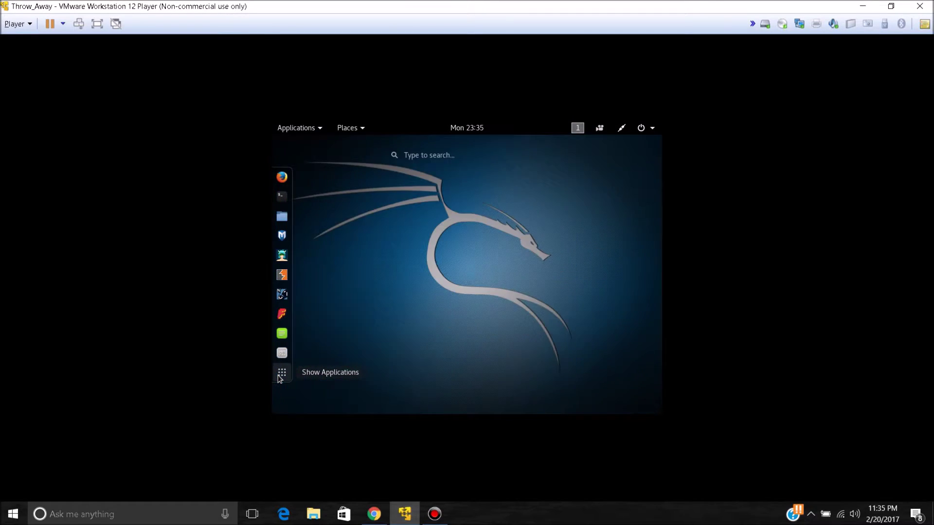
pyautogui.click(279, 378)
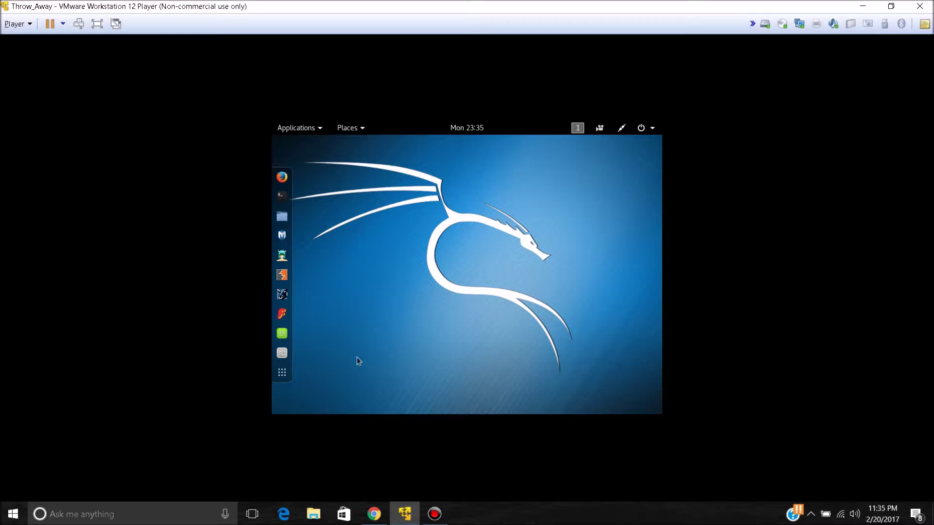
pyautogui.click(283, 375)
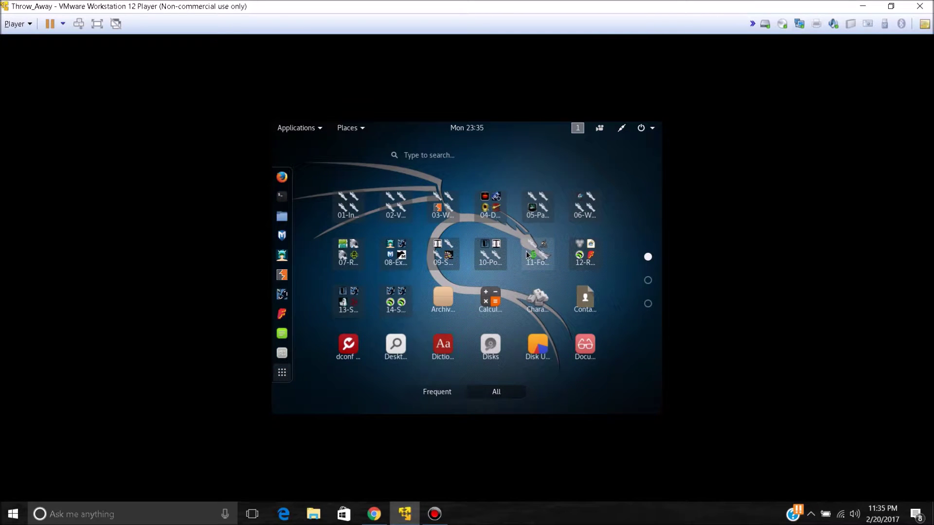
pyautogui.scroll(-2, 531, 238)
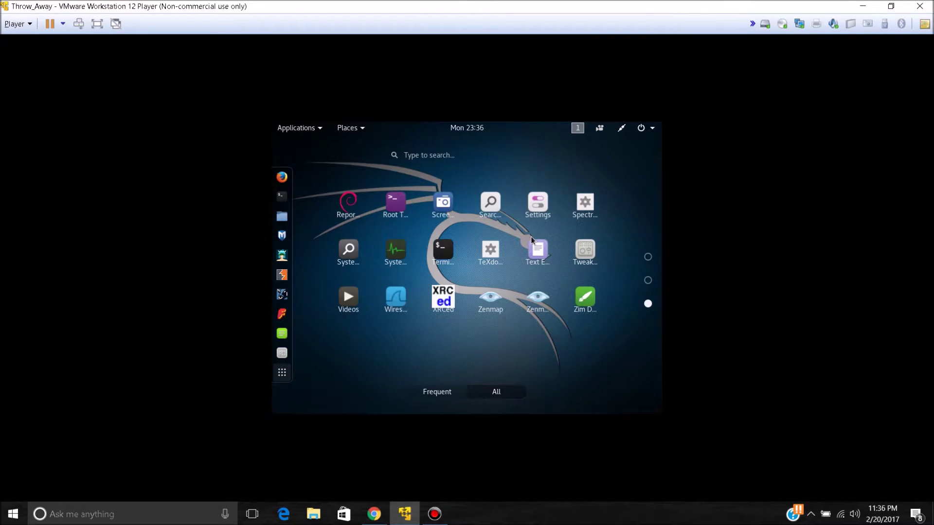
pyautogui.scroll(2, 641, 276)
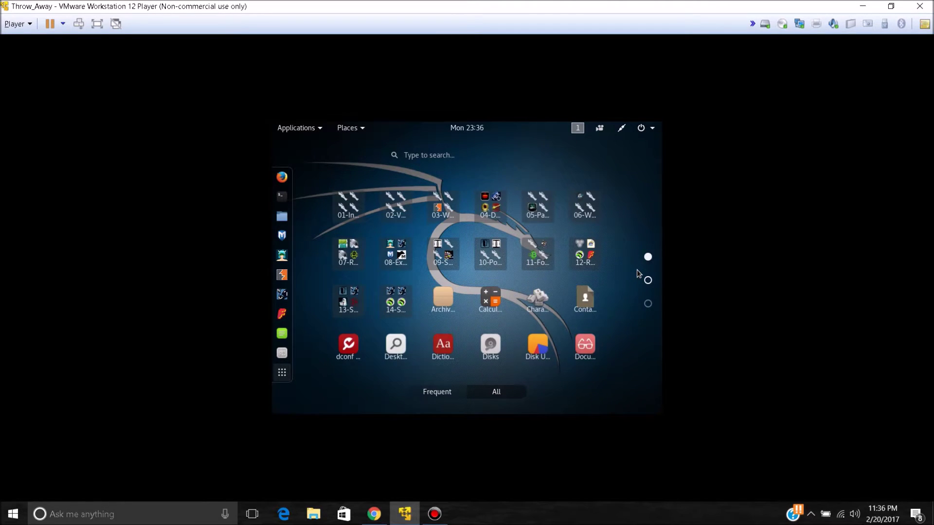
pyautogui.scroll(-2, 639, 274)
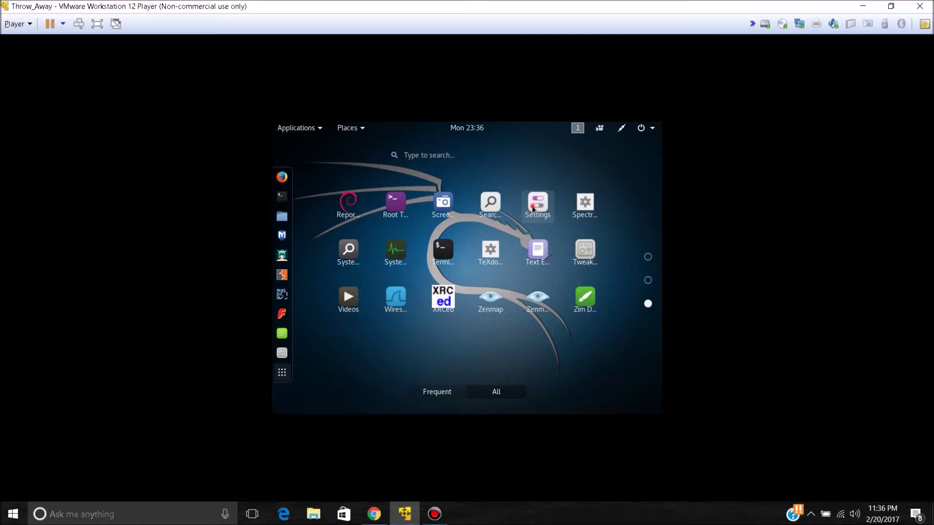
pyautogui.click(532, 208)
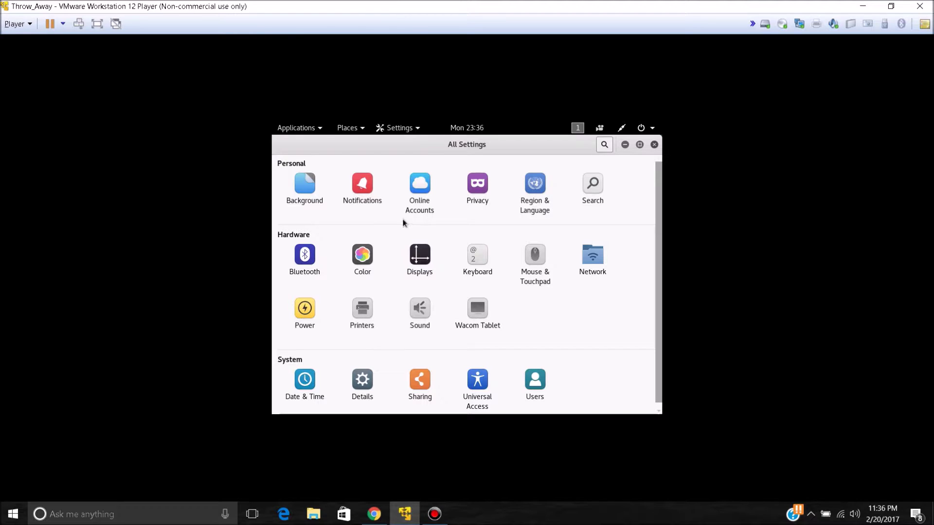
# - Open Displays from All Settings and select the Unknown Display
pyautogui.scroll(-1, 403, 222)
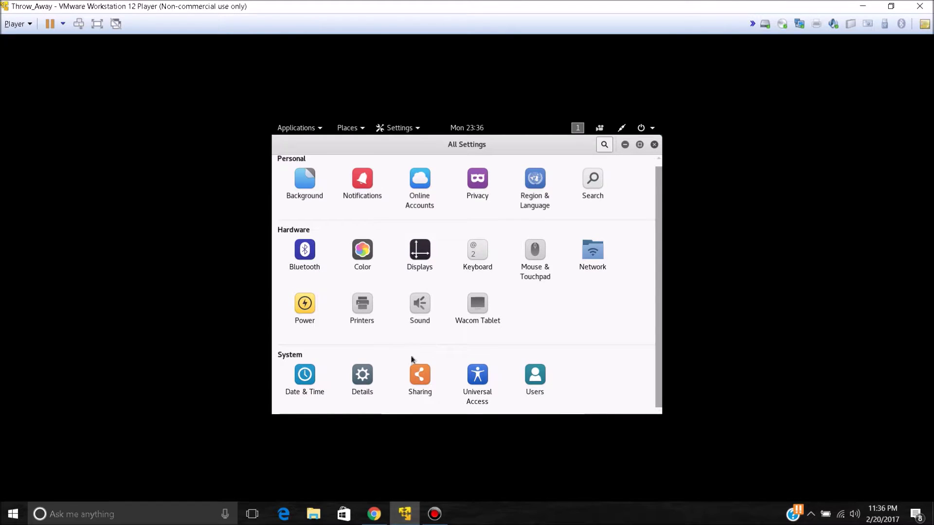
pyautogui.scroll(1, 411, 359)
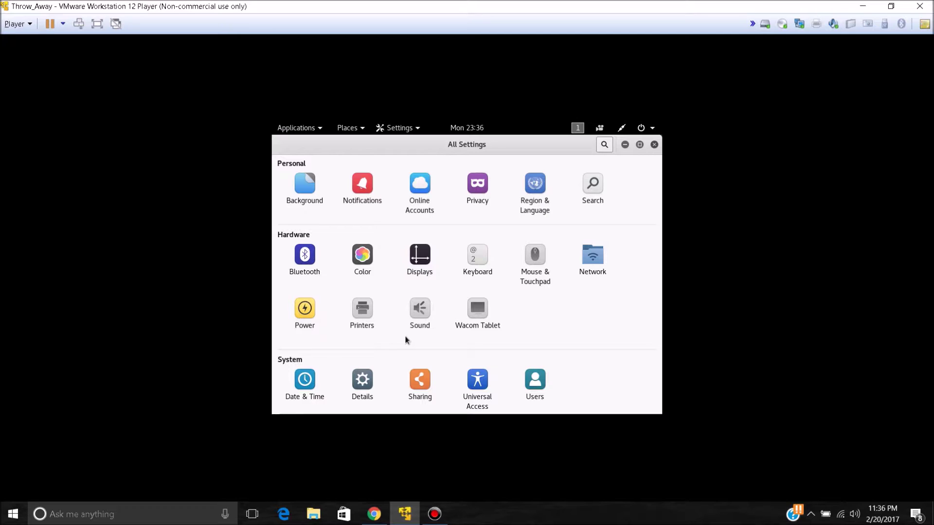
pyautogui.click(421, 259)
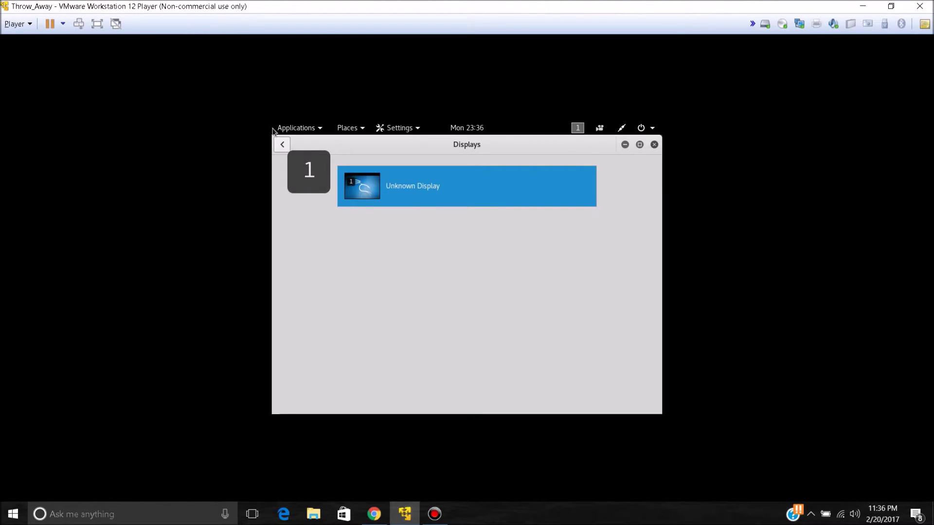
pyautogui.click(282, 144)
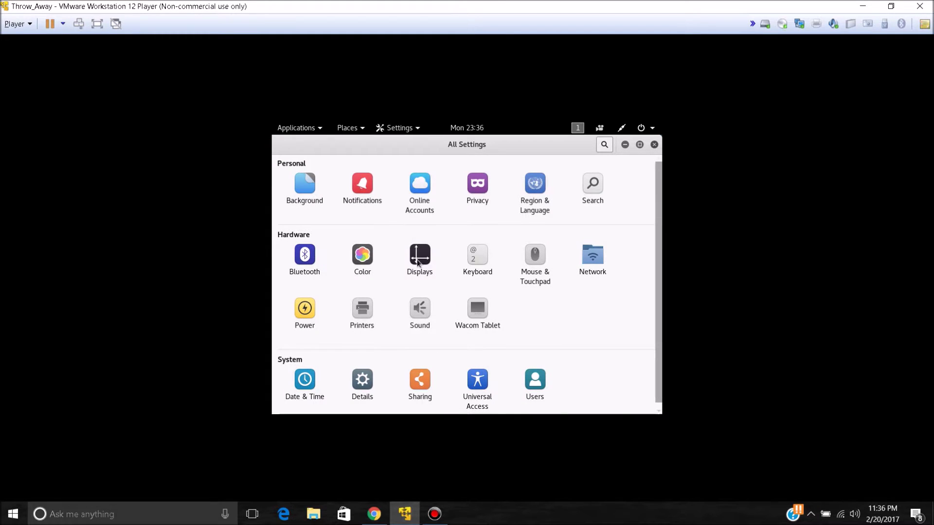
pyautogui.click(416, 262)
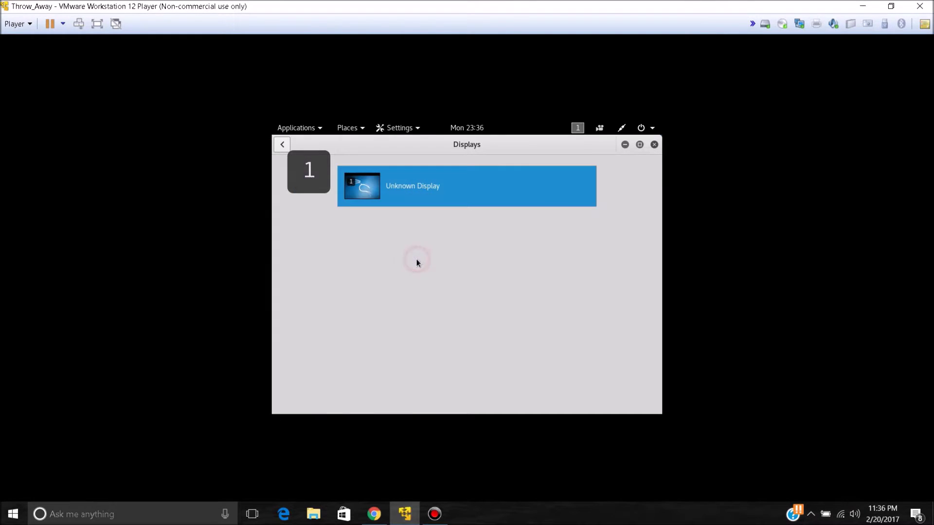
pyautogui.click(281, 144)
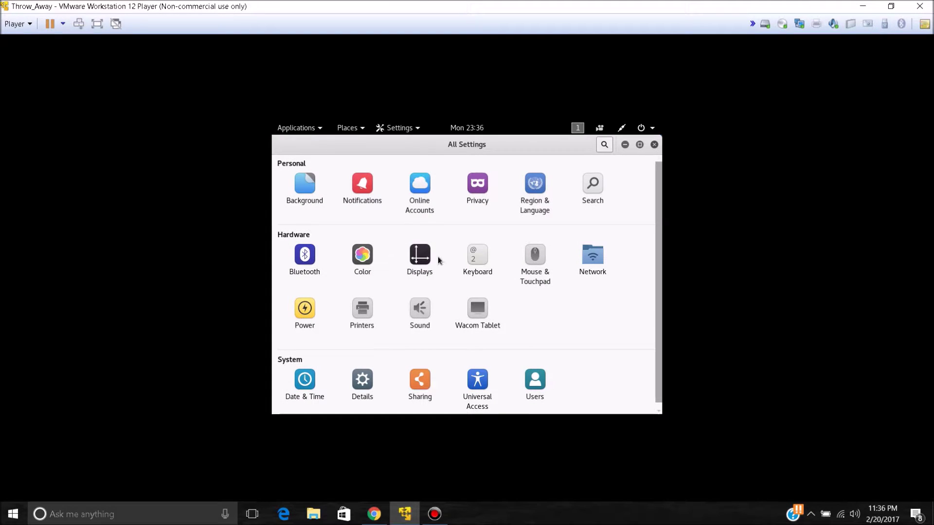
pyautogui.click(415, 265)
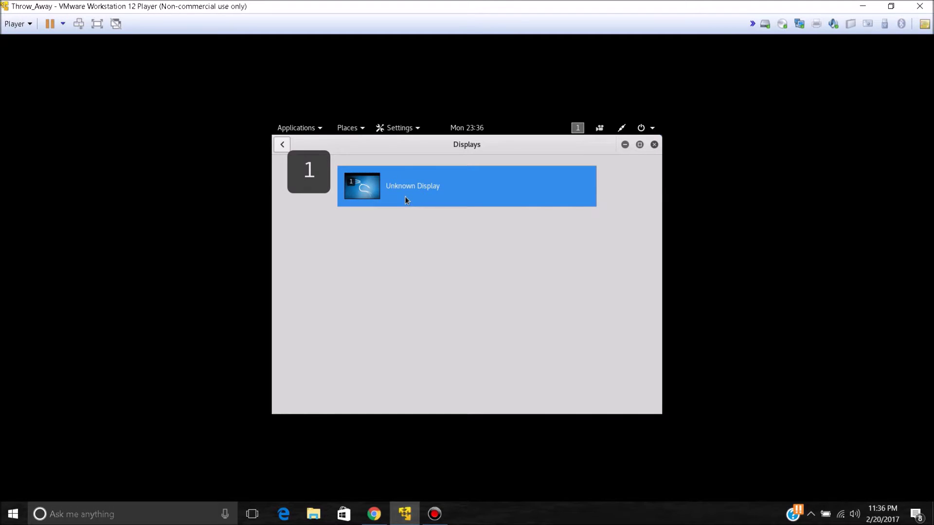
pyautogui.click(405, 197)
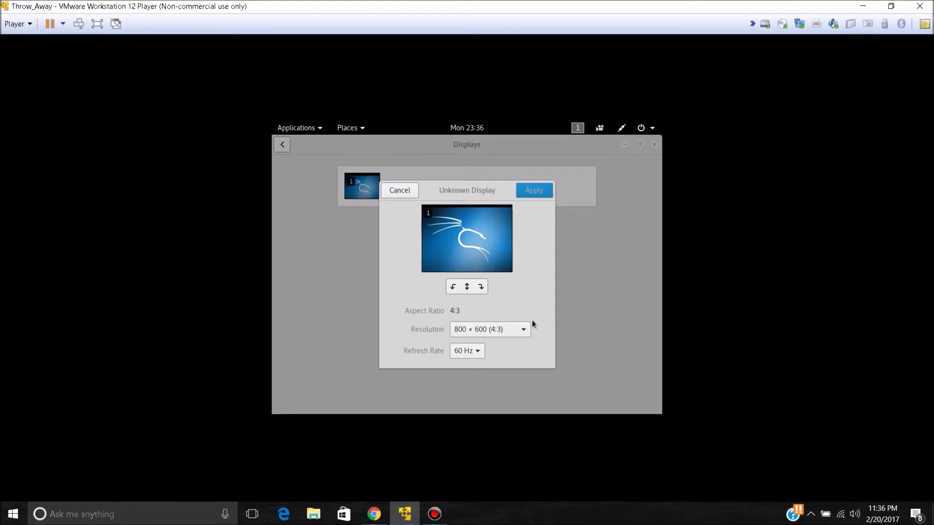
# - Pick 1600 × 1200 (4:3) from the Resolution list and apply it
pyautogui.click(529, 329)
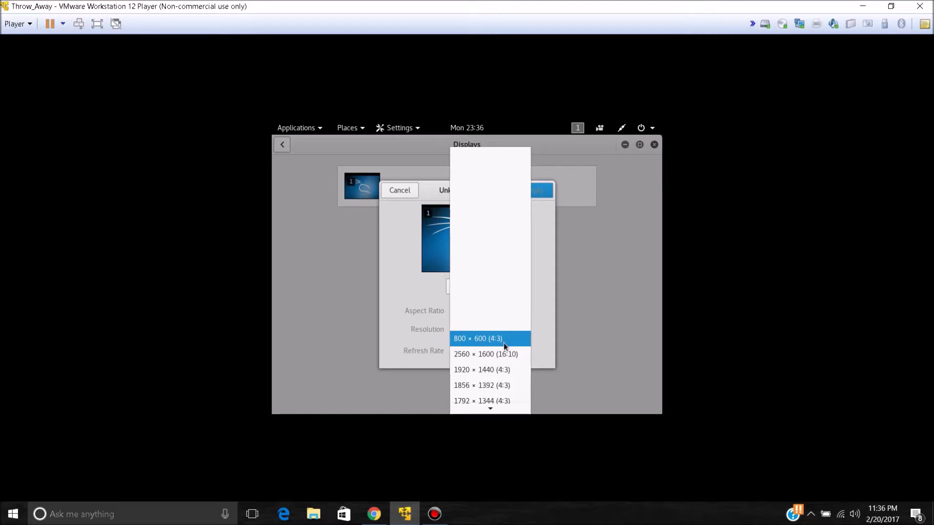
pyautogui.scroll(-2, 504, 343)
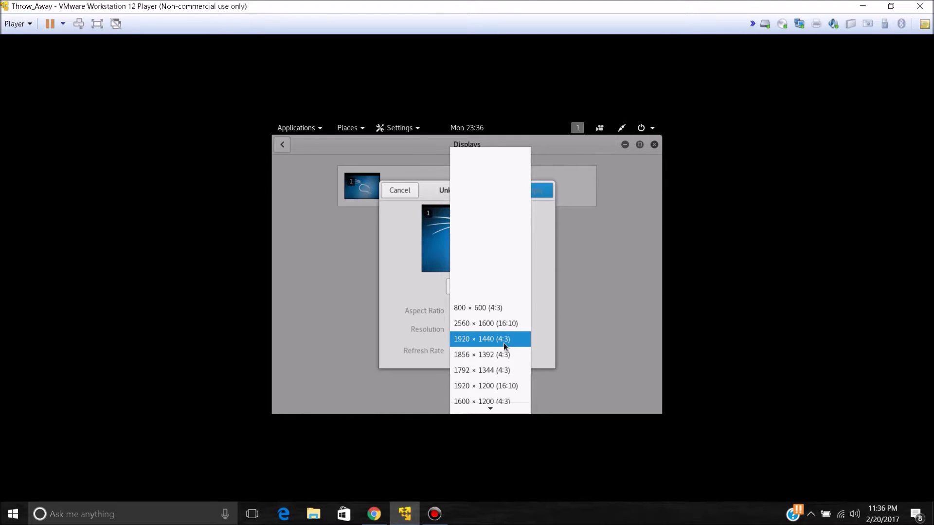
pyautogui.scroll(-2, 504, 343)
pyautogui.scroll(-7, 503, 343)
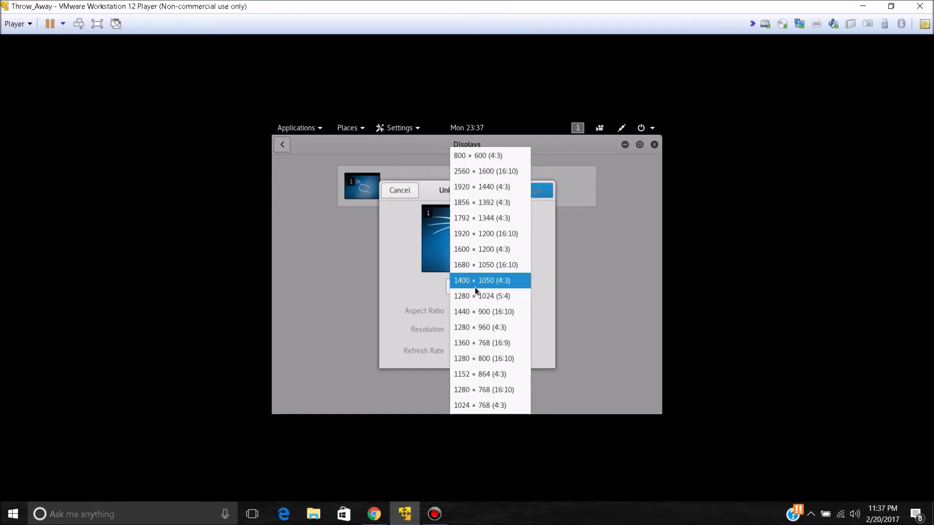
pyautogui.click(470, 252)
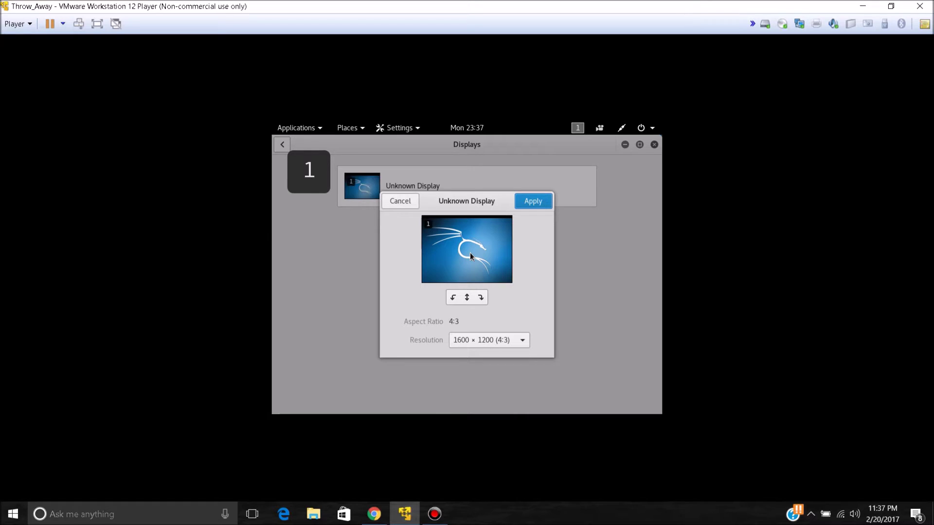
pyautogui.click(543, 201)
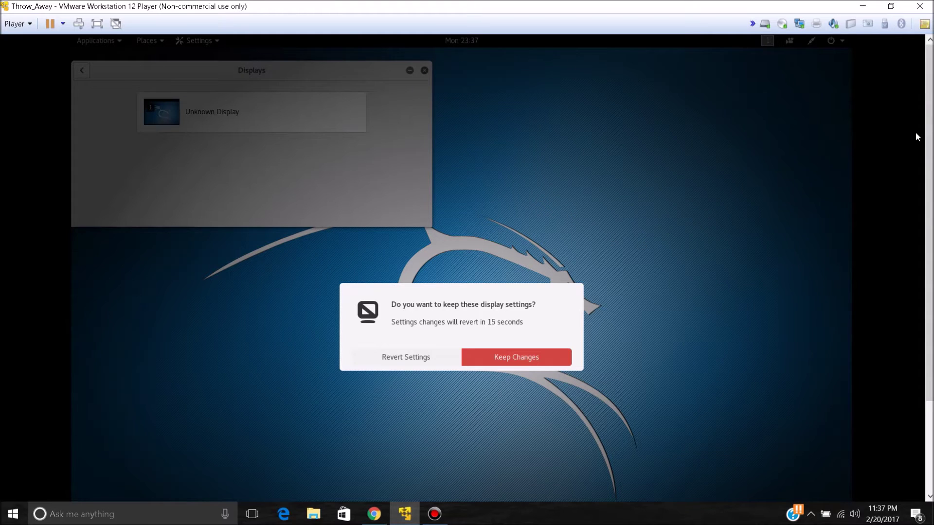
# - Preview the desktop at 1600 × 1200, revert to 800 × 600, and reopen the Unknown Display
pyautogui.scroll(-3, 915, 132)
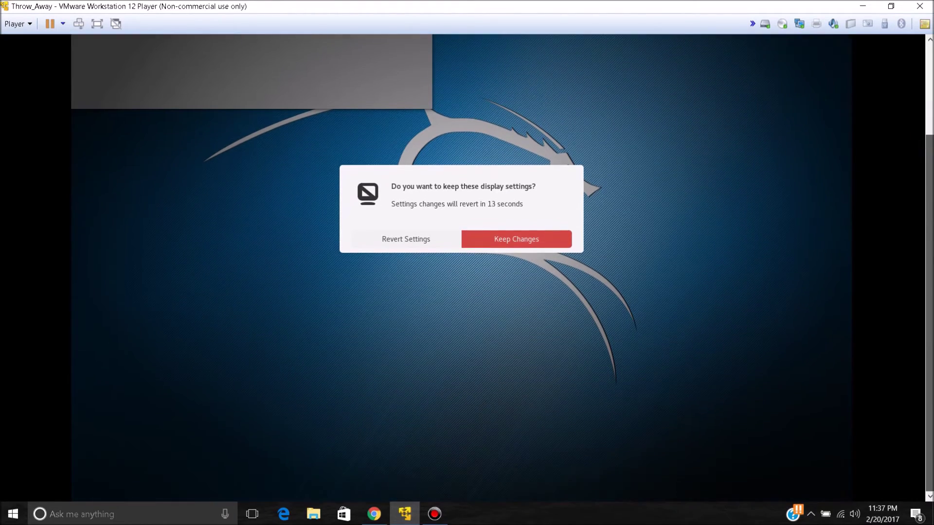
pyautogui.scroll(3, 891, 110)
pyautogui.scroll(-3, 891, 110)
pyautogui.scroll(3, 891, 110)
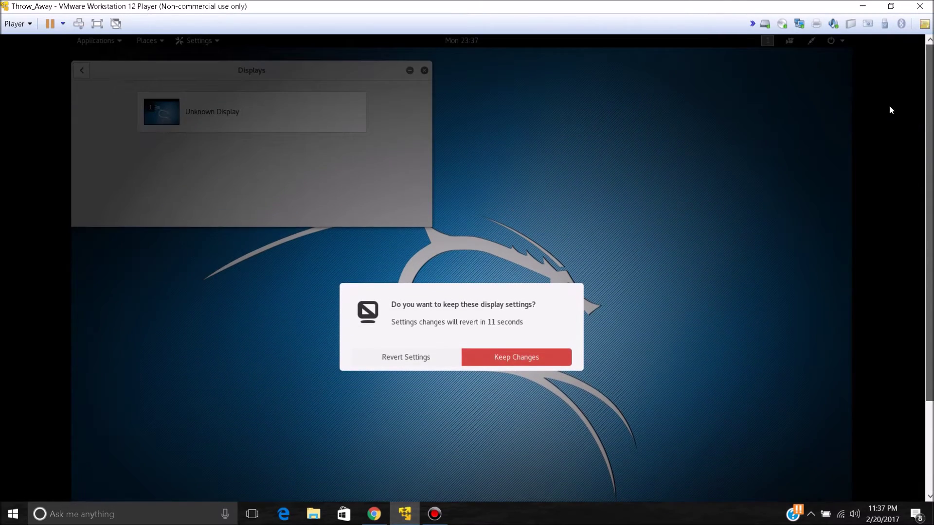
pyautogui.scroll(-3, 891, 110)
pyautogui.scroll(3, 905, 168)
pyautogui.scroll(-3, 907, 154)
pyautogui.scroll(3, 890, 112)
pyautogui.scroll(-3, 890, 112)
pyautogui.scroll(3, 869, 67)
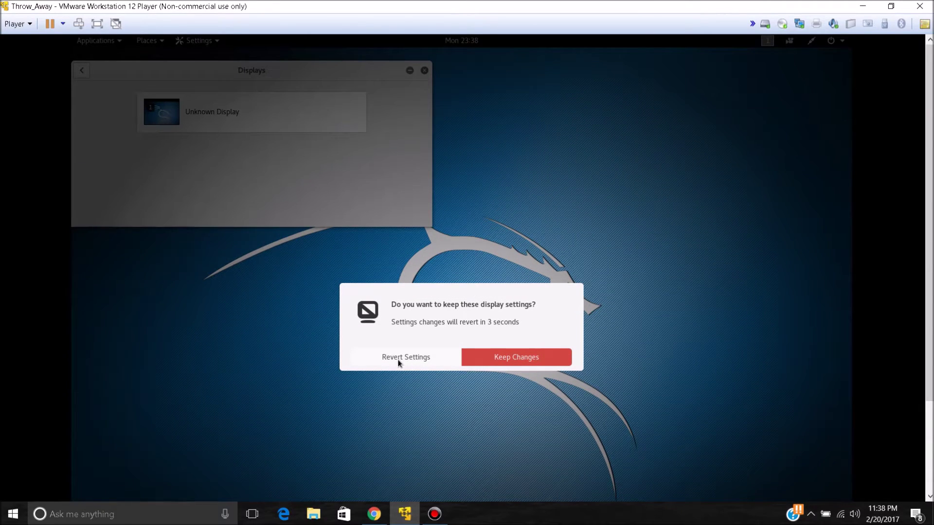
pyautogui.click(410, 353)
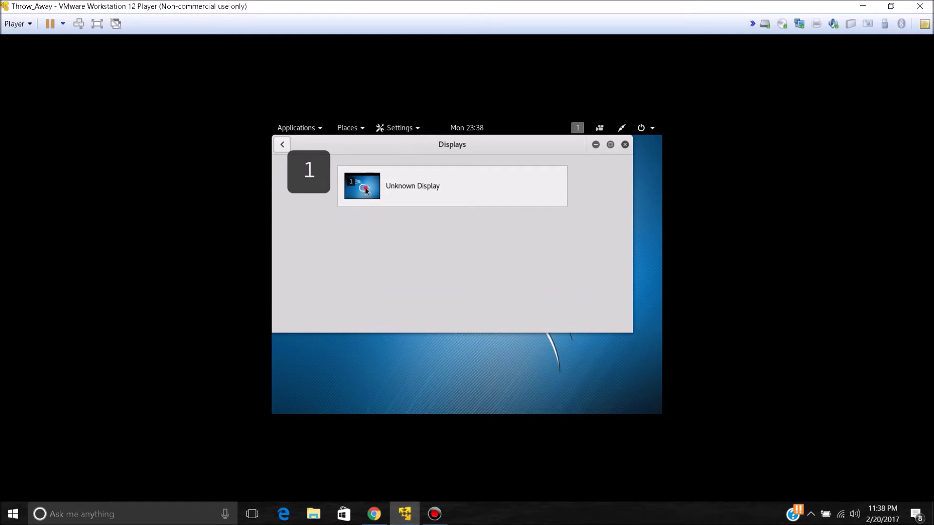
pyautogui.click(365, 188)
# - Set the Unknown Display to 1280 × 960 (4:3), apply, and keep the changes
pyautogui.click(506, 290)
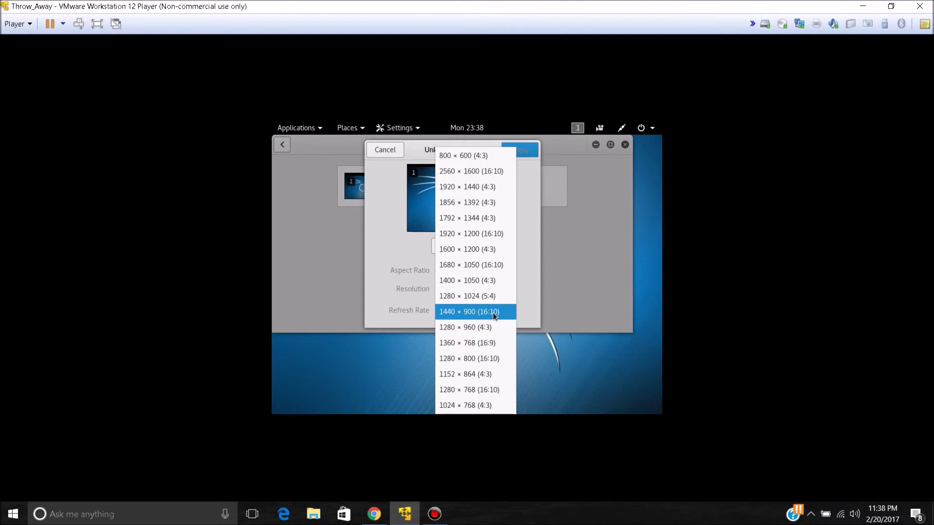
pyautogui.click(467, 265)
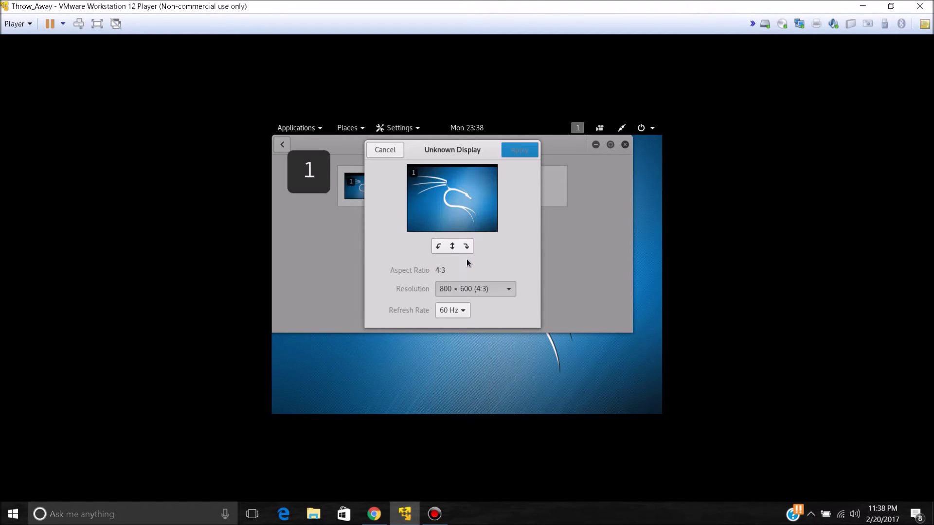
pyautogui.click(497, 298)
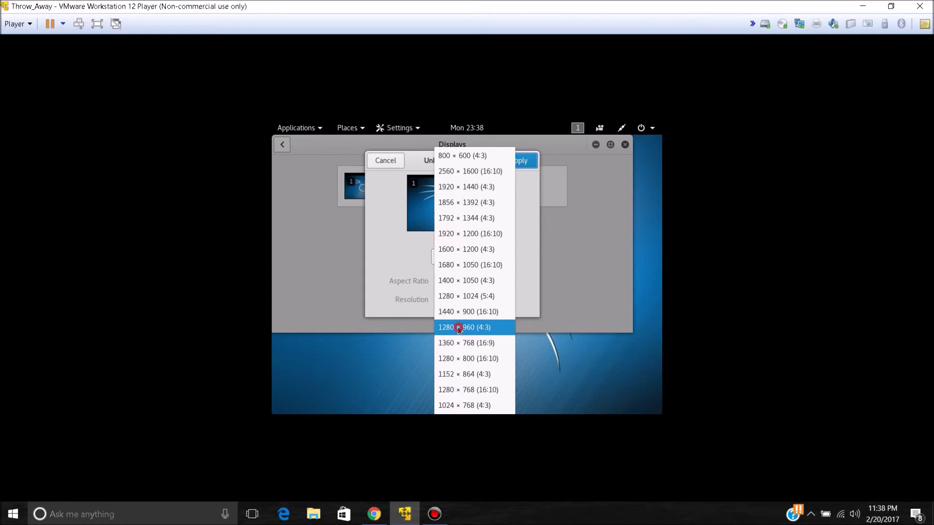
pyautogui.click(458, 328)
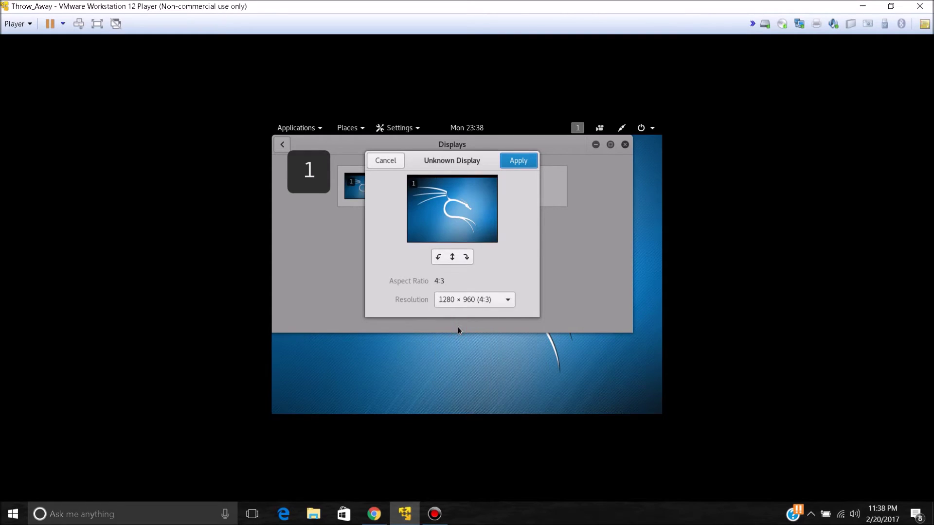
pyautogui.click(510, 164)
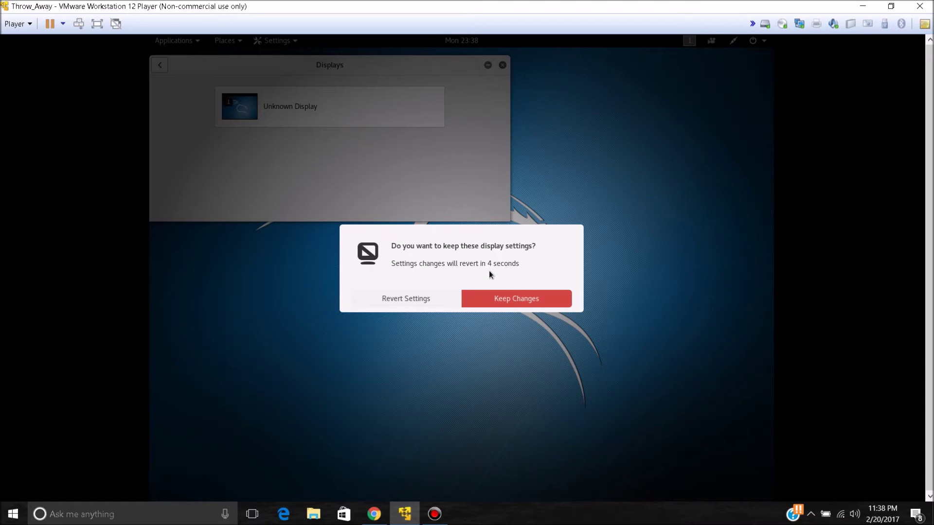
pyautogui.click(503, 301)
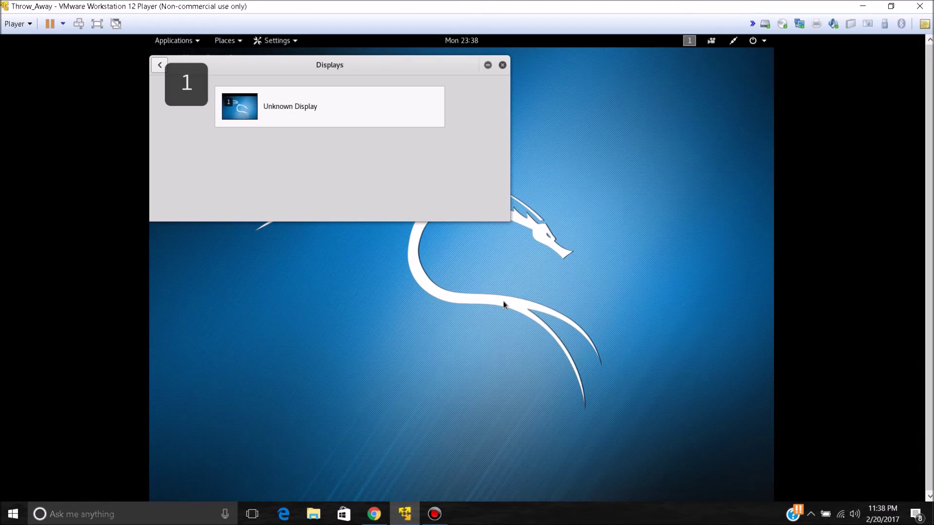
# - Close the Displays window, then launch Firefox maximized to fill the desktop
pyautogui.click(502, 66)
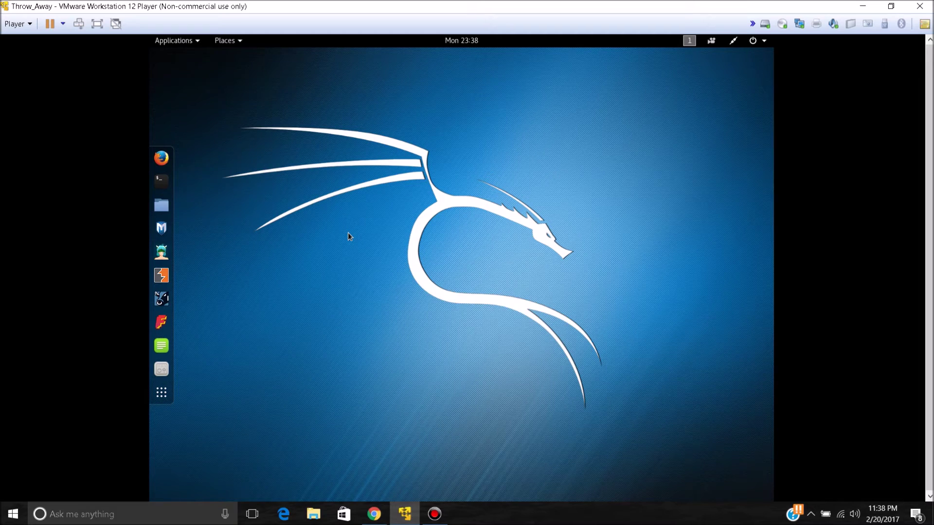
pyautogui.click(165, 159)
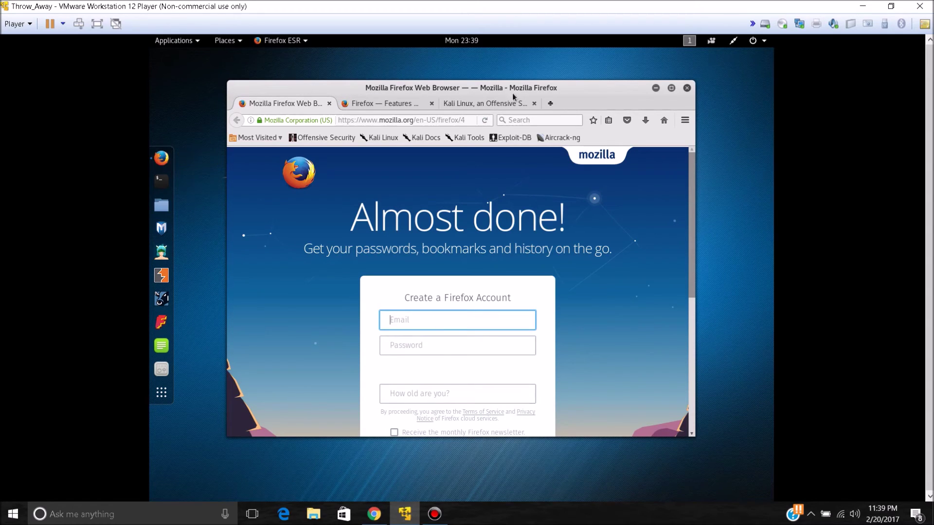
pyautogui.click(672, 88)
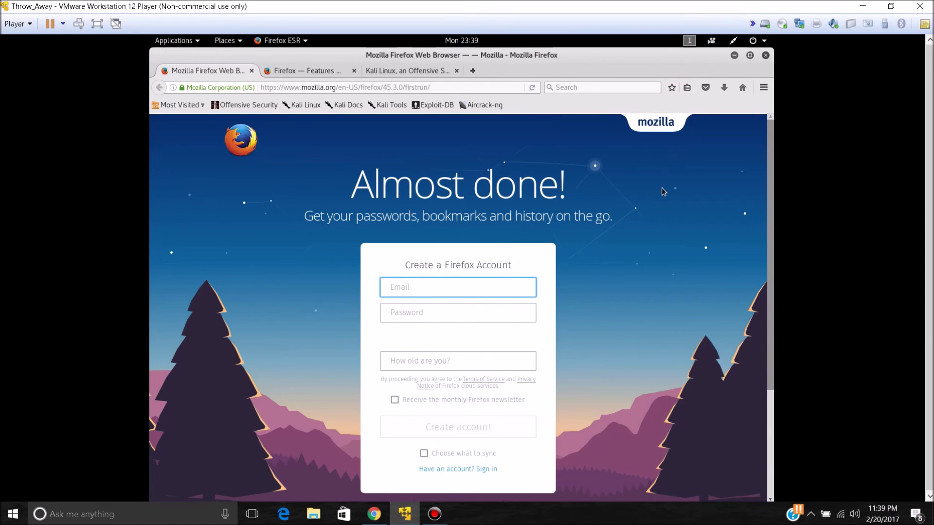